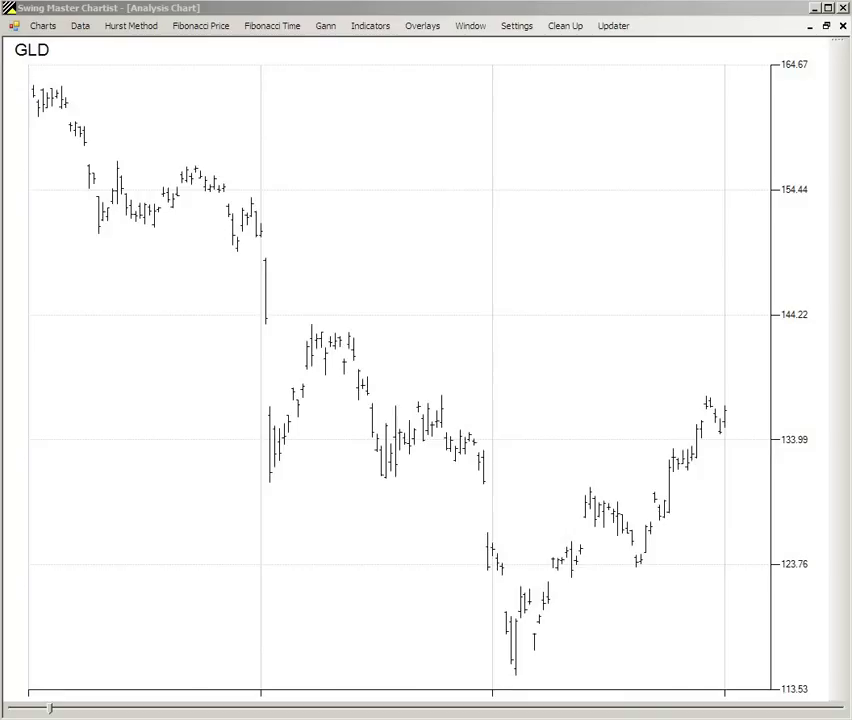
Compress the GLD chart repeatedly to fit more bars on screen.
click(578, 710)
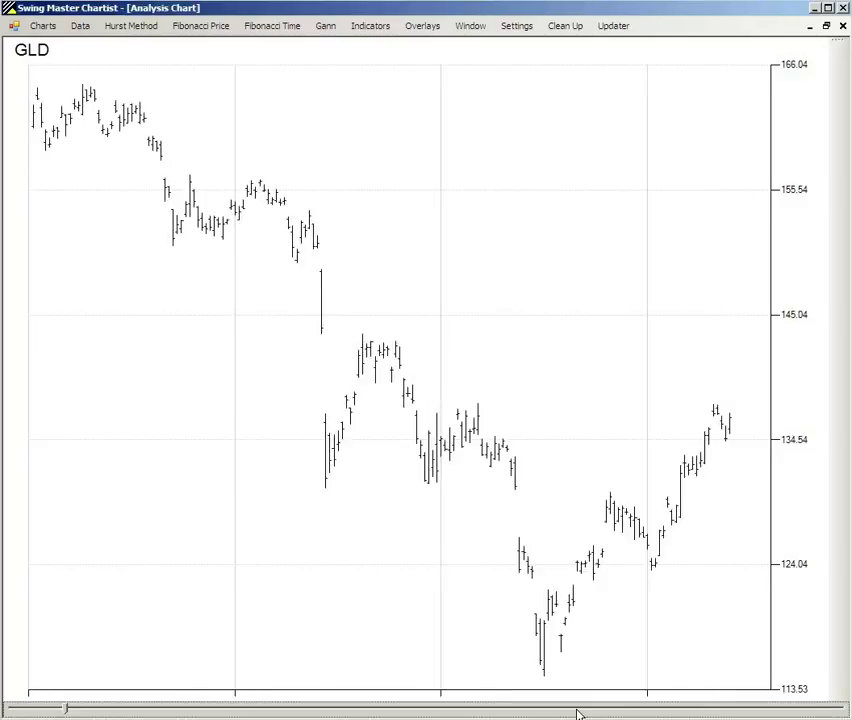
click(578, 710)
click(578, 711)
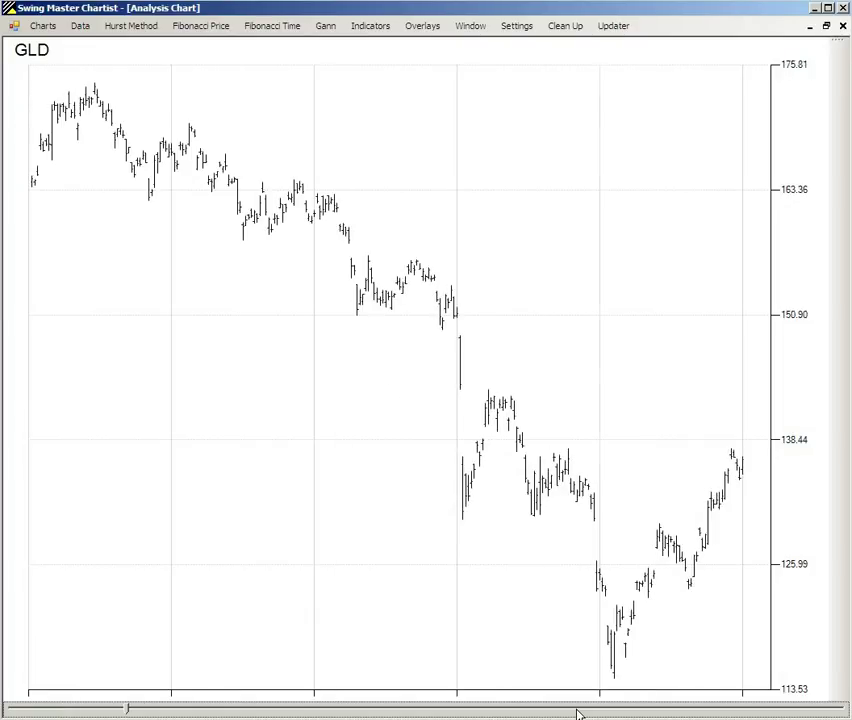
click(566, 711)
Read the data boxes for the top peak bar and the Jun-28-2013 low bar.
click(143, 89)
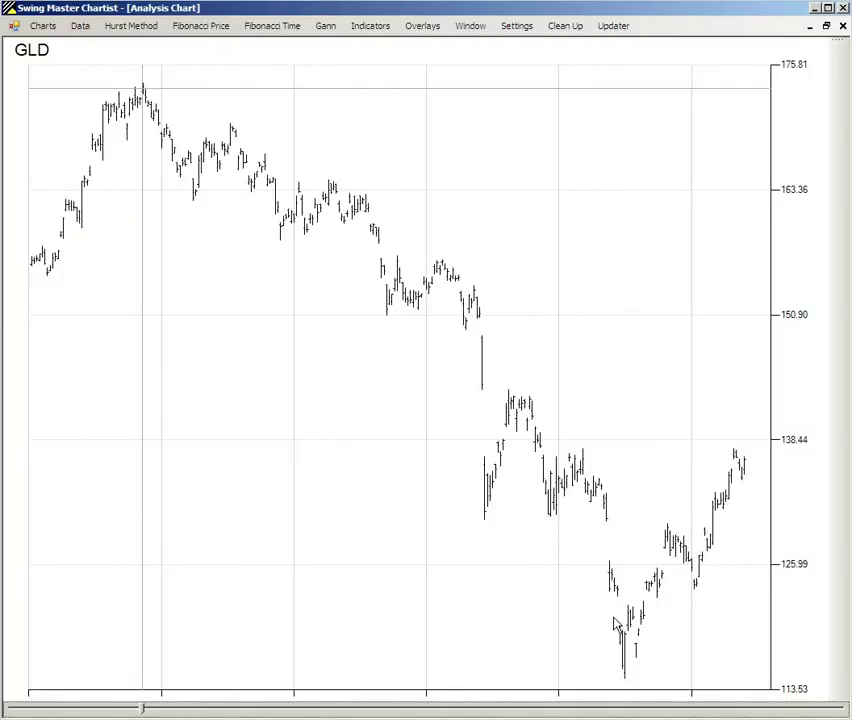
click(626, 679)
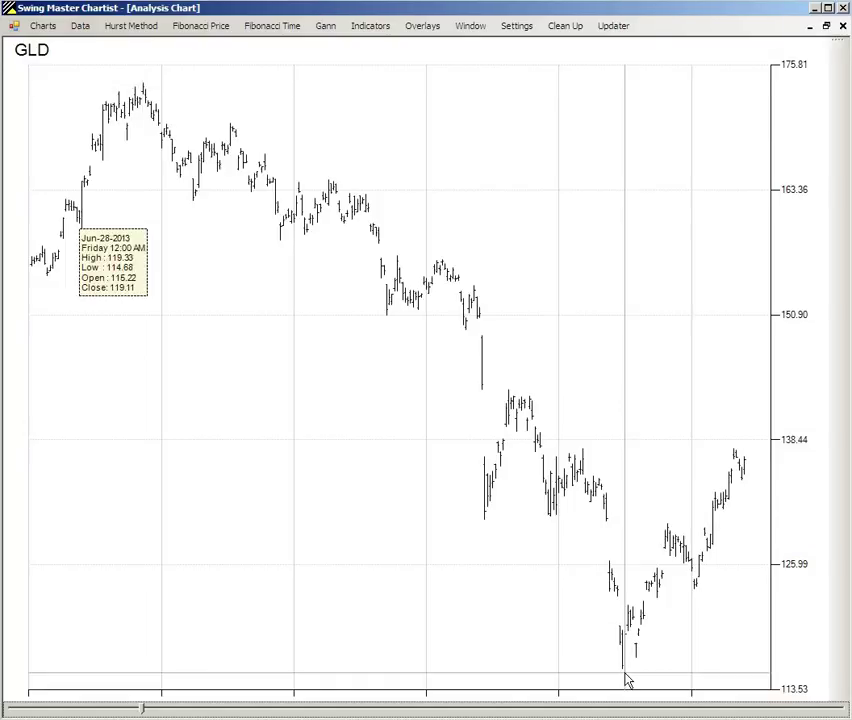
click(626, 679)
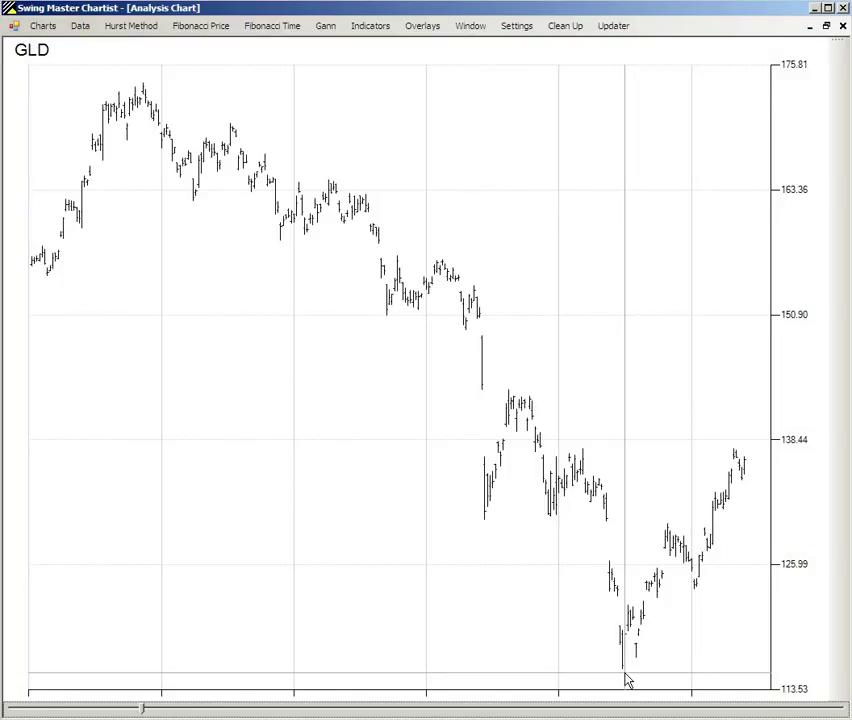
Shift the chart's dates using the scrollbar track.
click(57, 711)
click(55, 711)
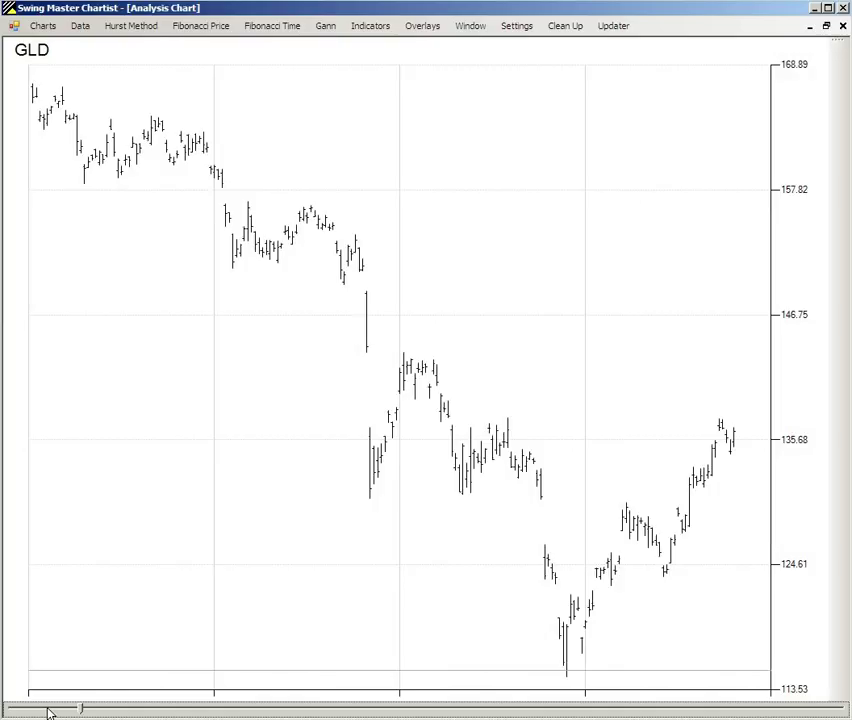
click(50, 712)
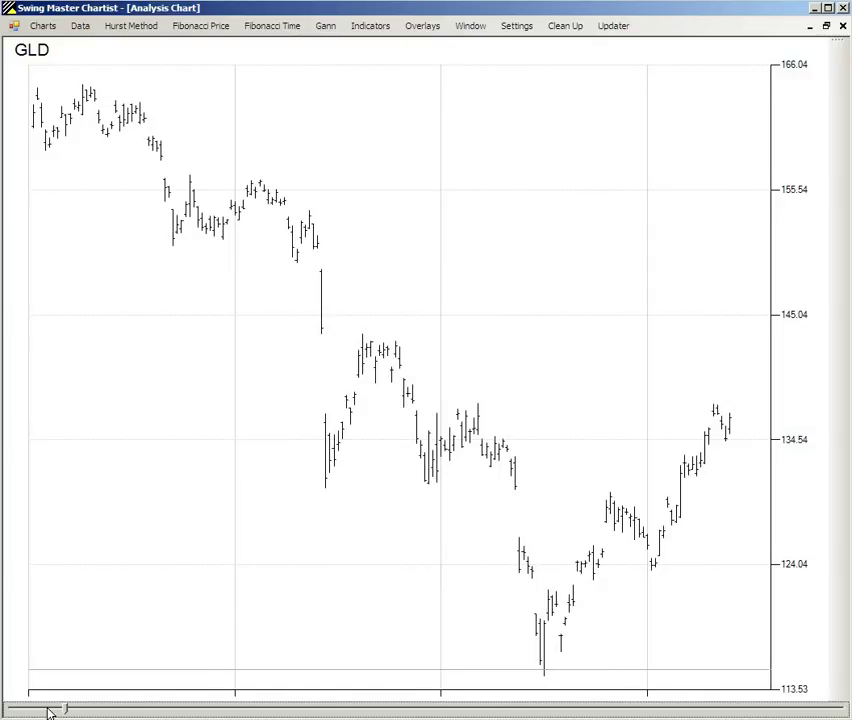
Add a Vortex Indicator 20 pane with red and green lines below the GLD chart.
click(372, 27)
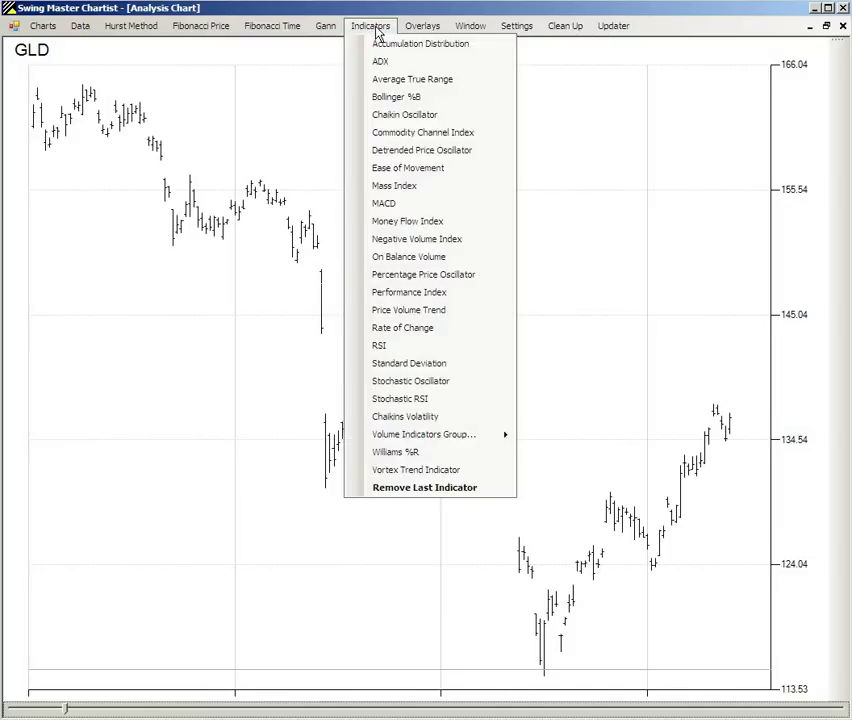
click(392, 471)
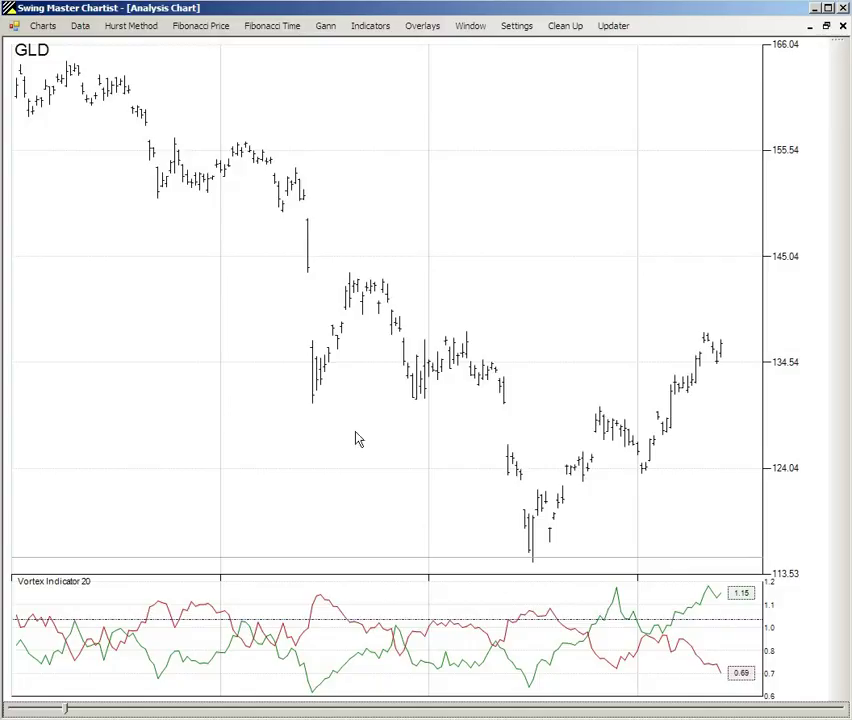
Add an ADX indicator pane, reading 24.55, above the Vortex pane.
click(422, 30)
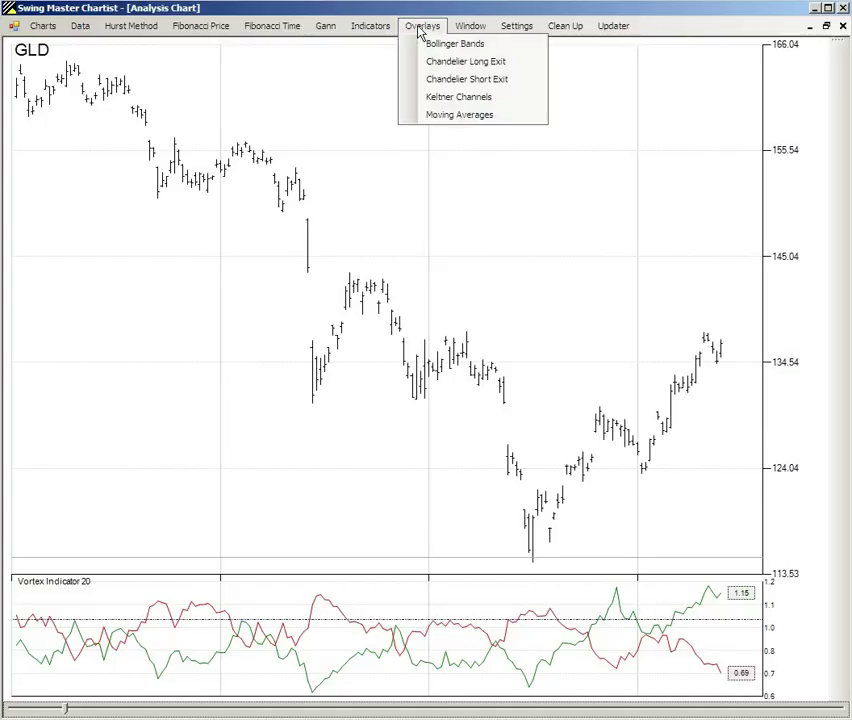
mouse_move(372, 30)
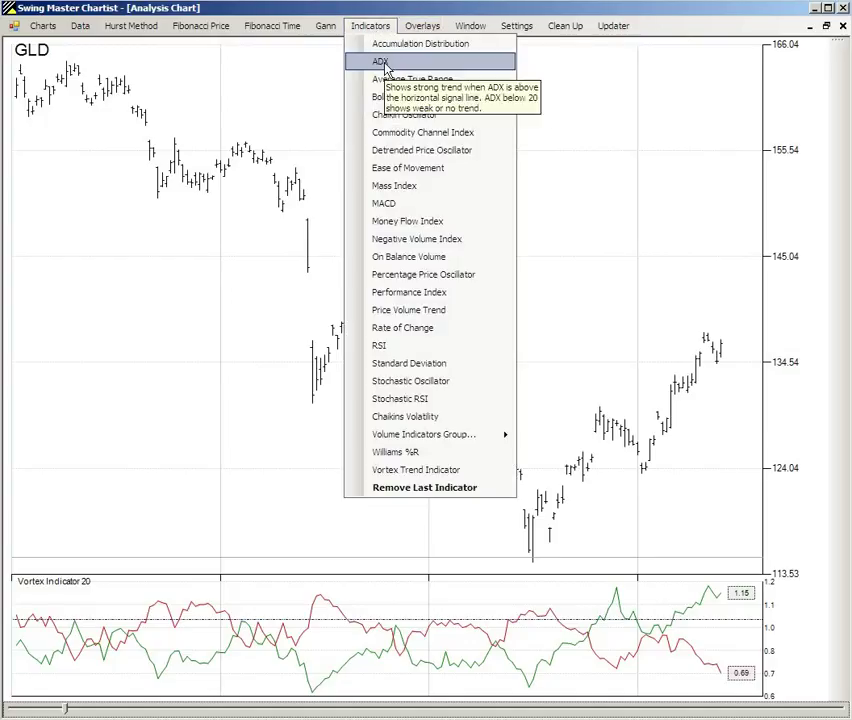
click(381, 63)
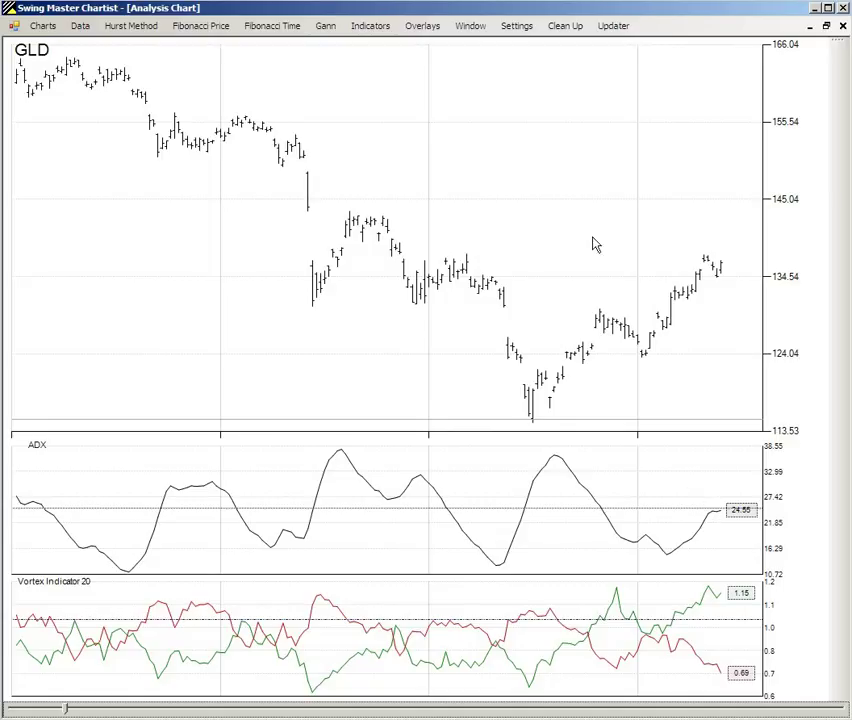
Remove the last two indicators, ADX and then Vortex, from the GLD chart.
right_click(507, 160)
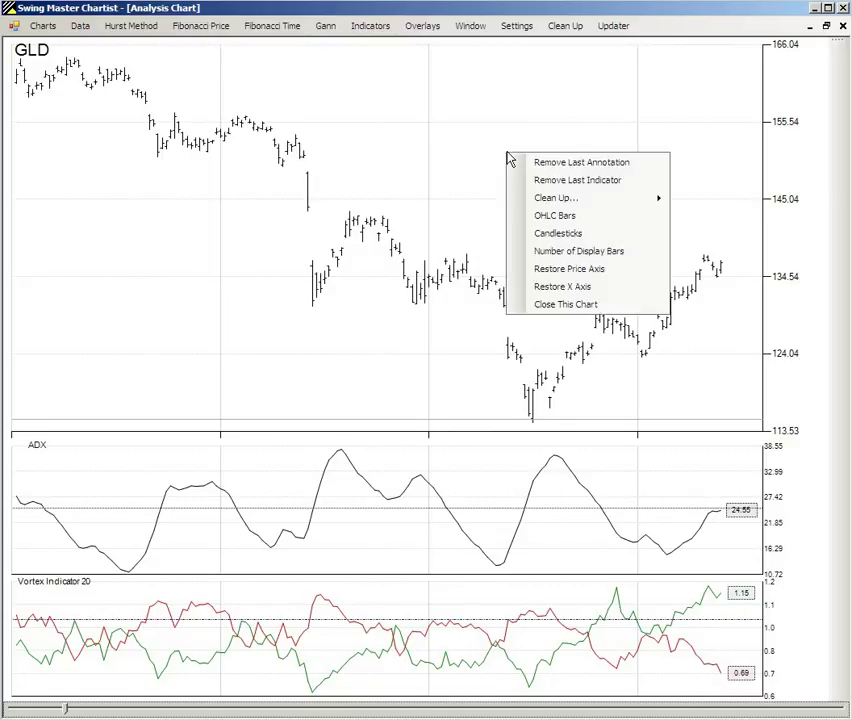
click(549, 184)
right_click(525, 182)
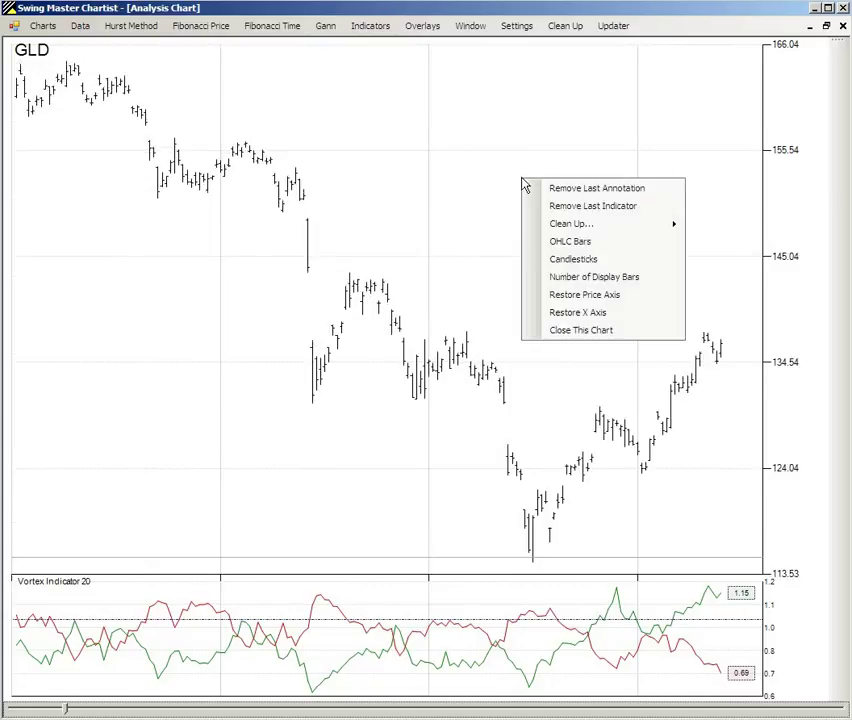
click(572, 210)
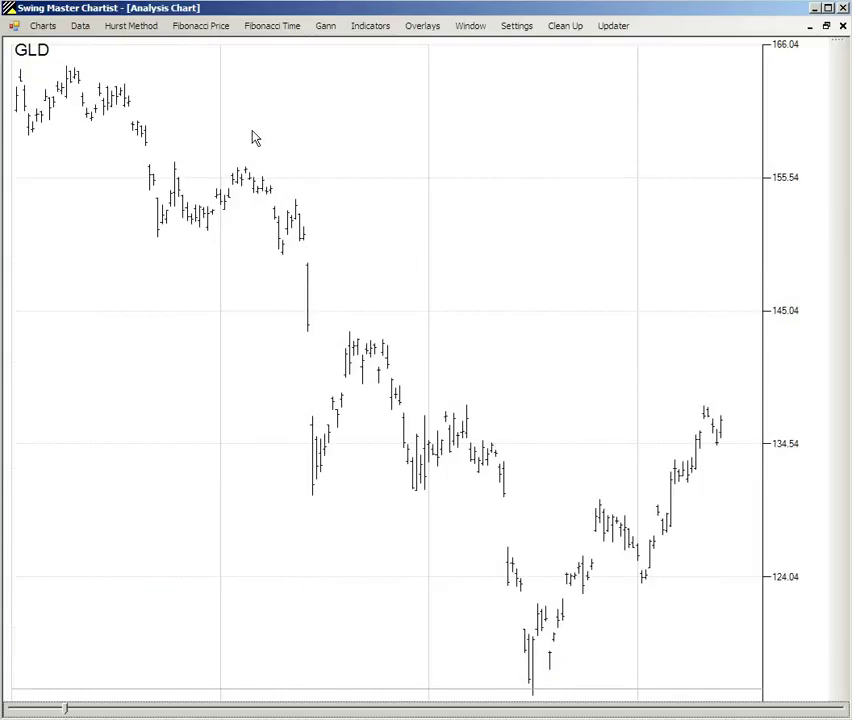
Open the Digital BandPass Filter and set its price data source to Yahoo.
click(135, 27)
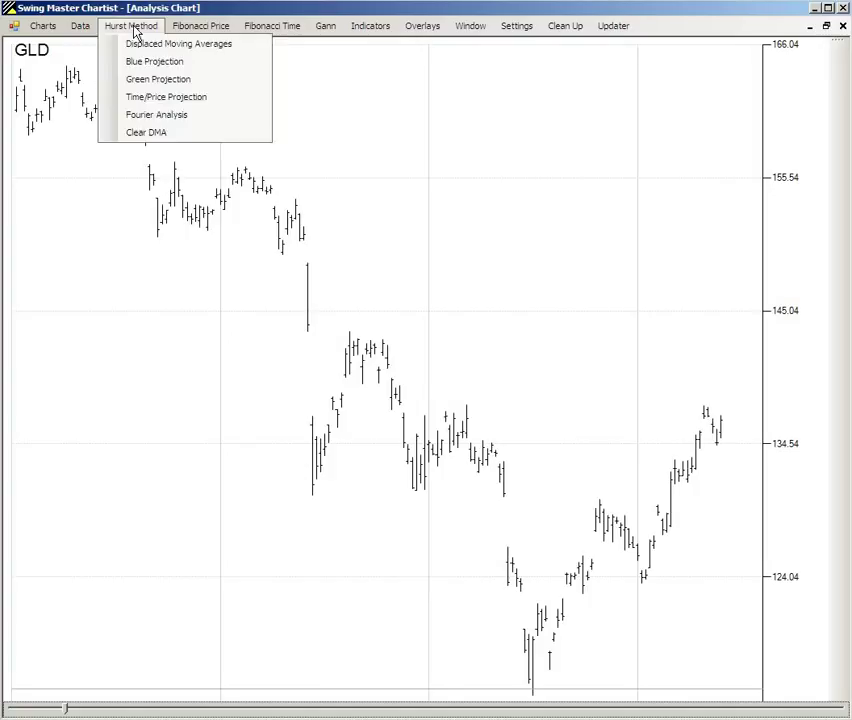
click(163, 116)
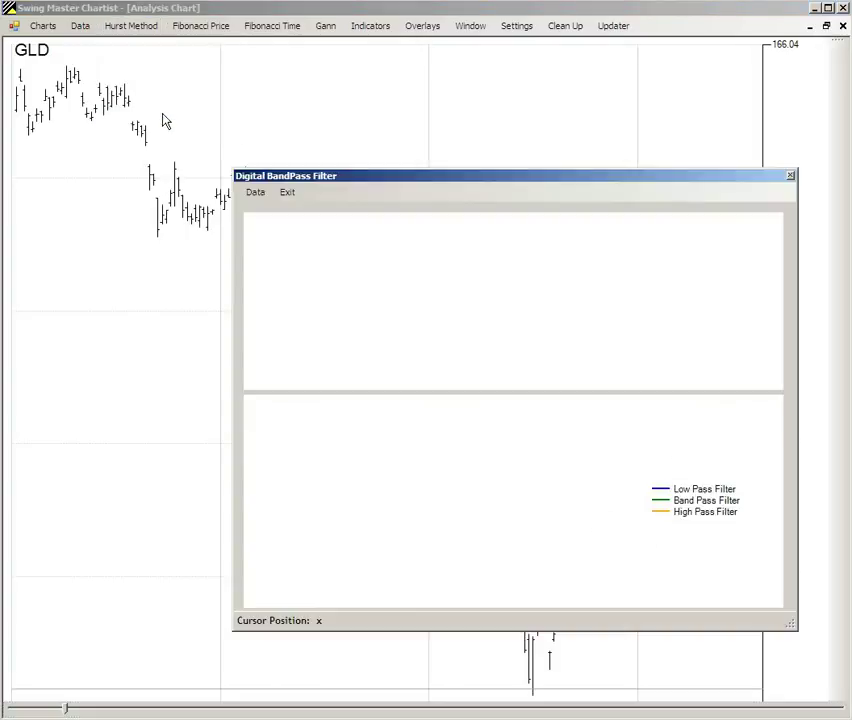
click(255, 193)
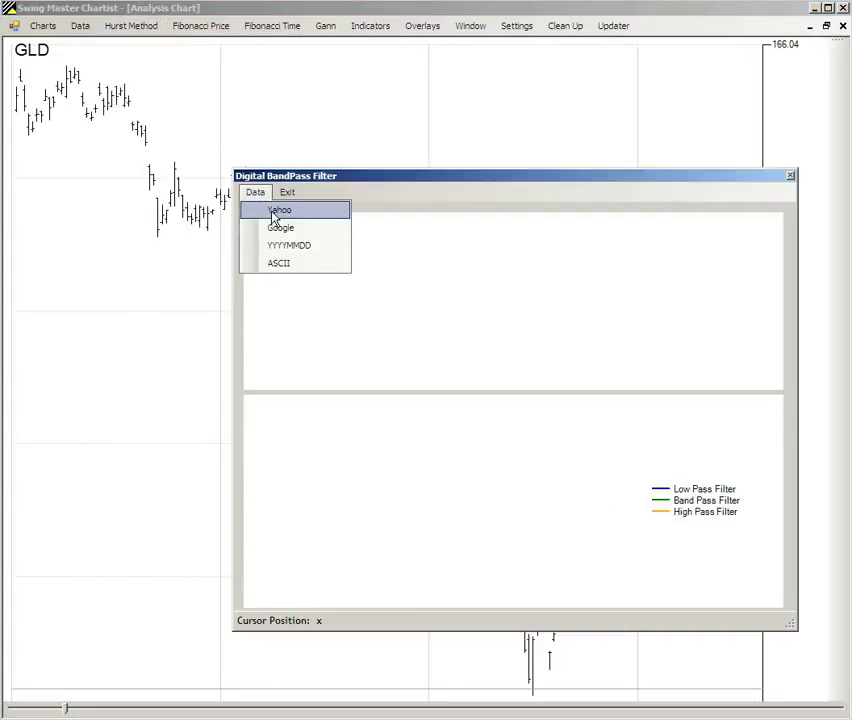
click(274, 211)
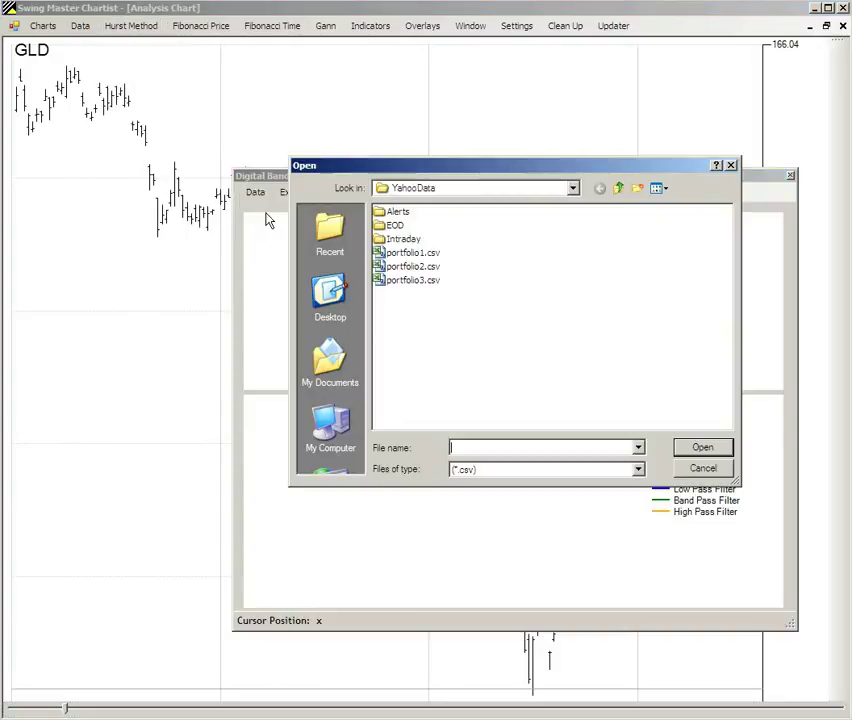
Load EOD GLD.csv, zoom the cycle plot to periods 26–92, then exit the filter.
double_click(383, 228)
double_click(485, 376)
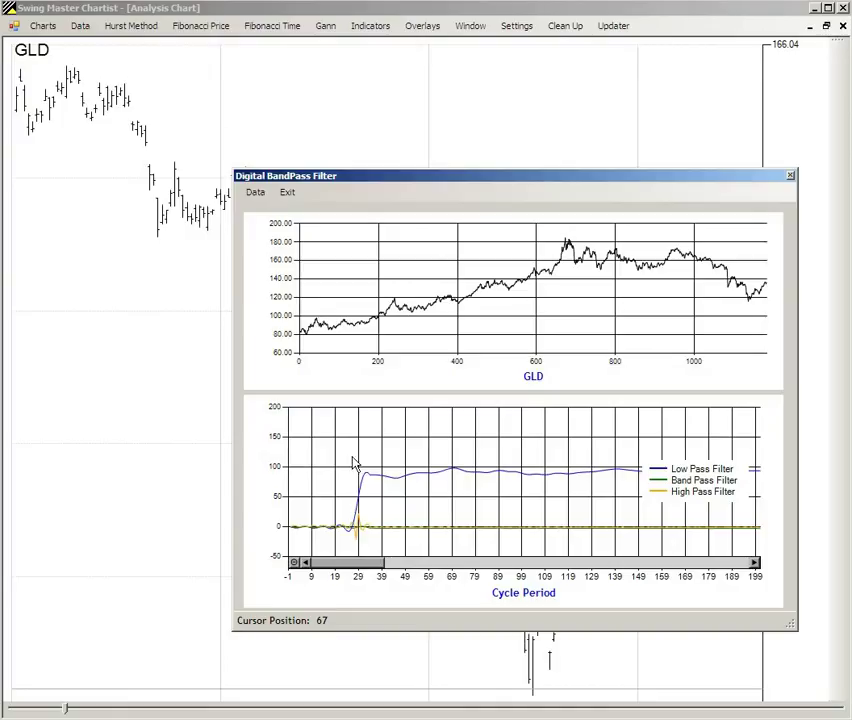
drag(352, 463, 504, 498)
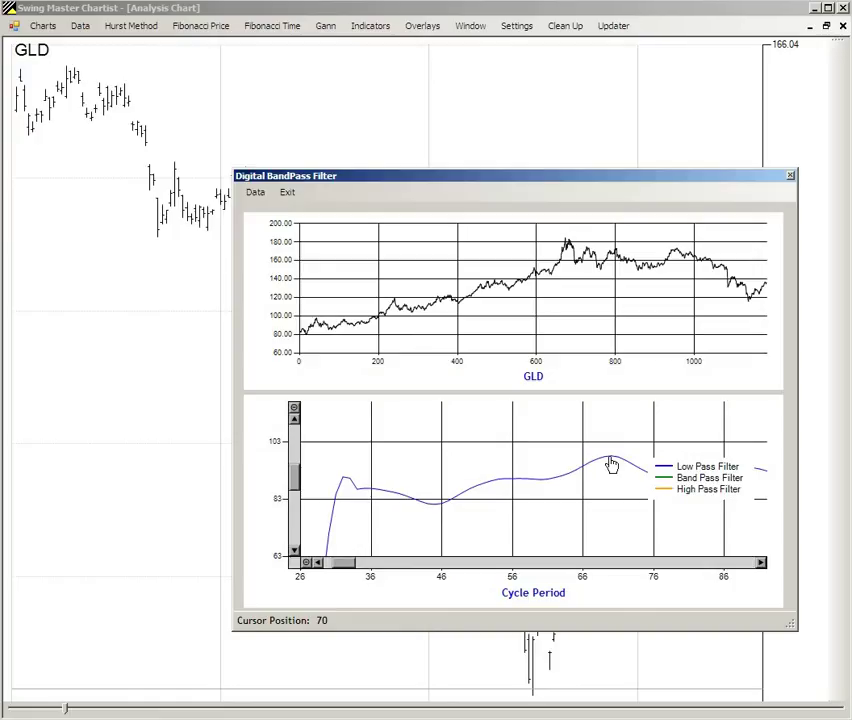
click(288, 194)
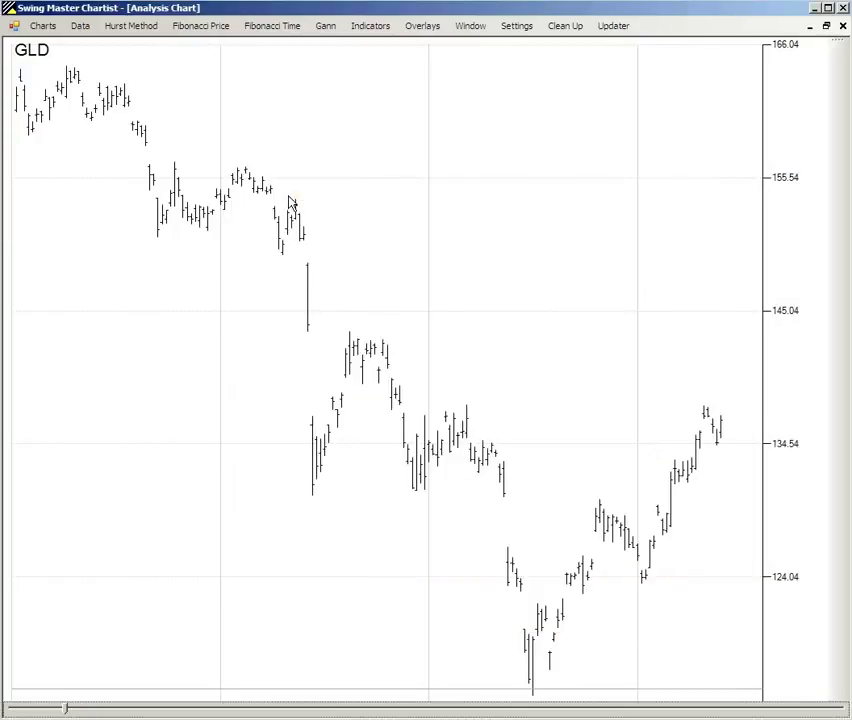
Add red, green and blue Hurst displaced moving averages using a 70-bar period.
click(132, 27)
click(143, 45)
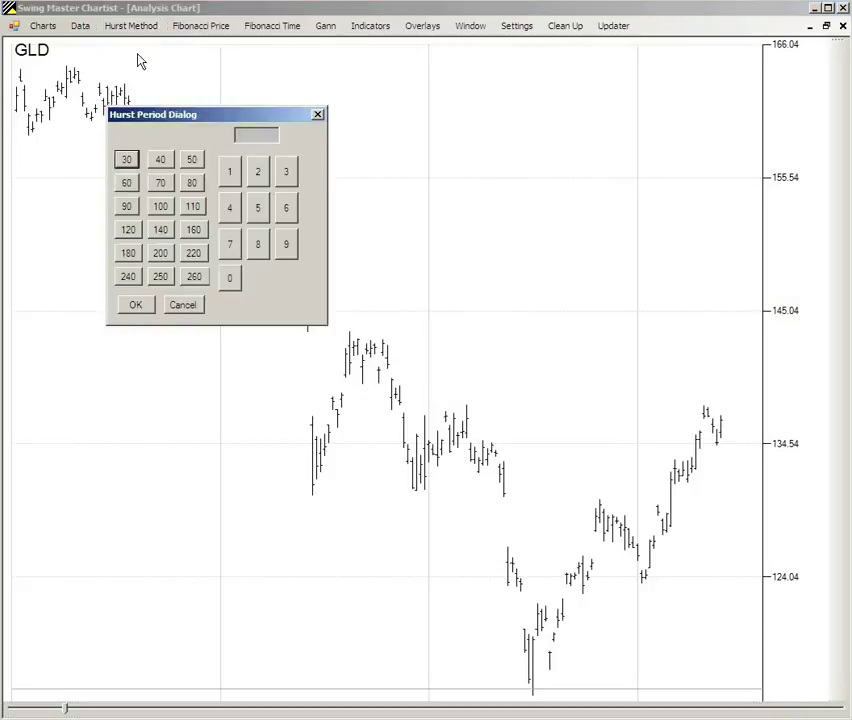
click(161, 186)
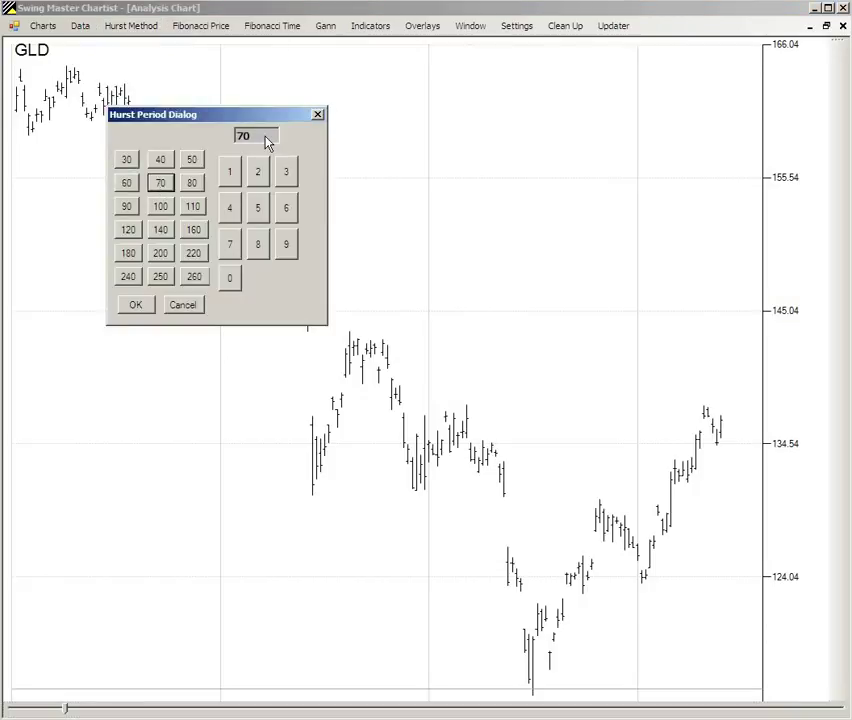
click(139, 308)
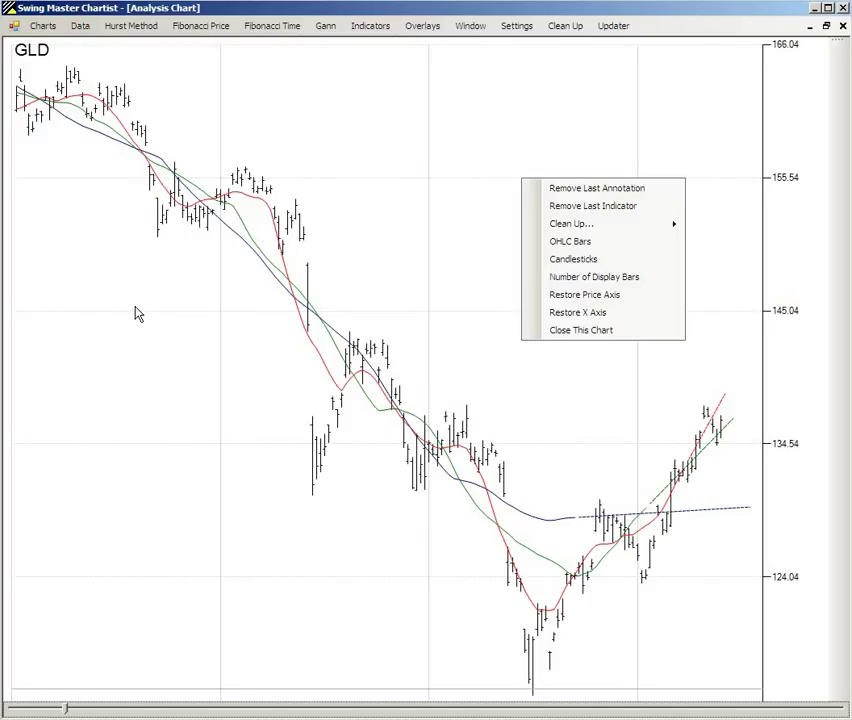
click(463, 283)
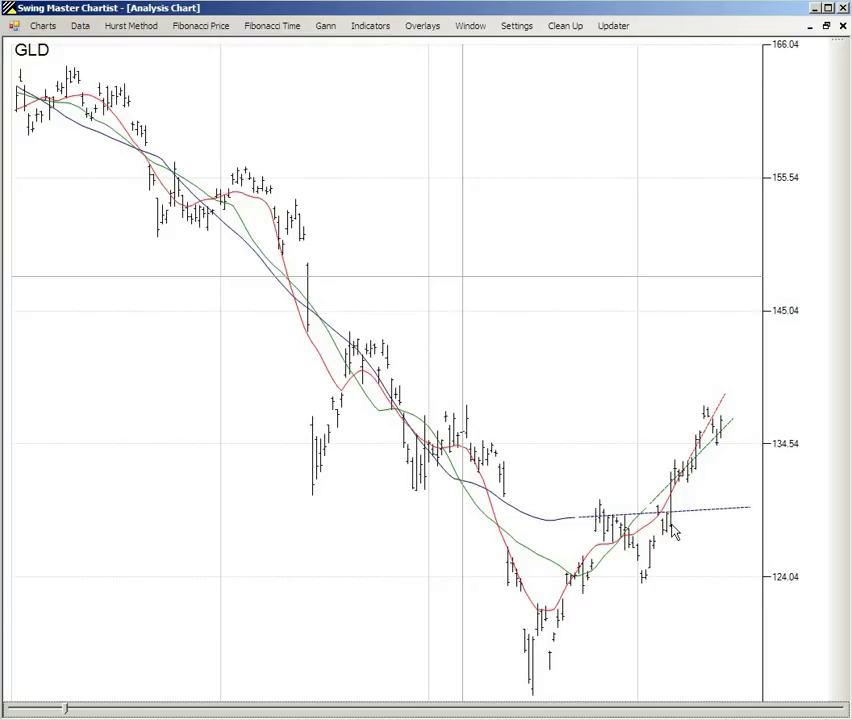
Project a green price target from the recent swing low, placing a 141.70 circle.
click(132, 28)
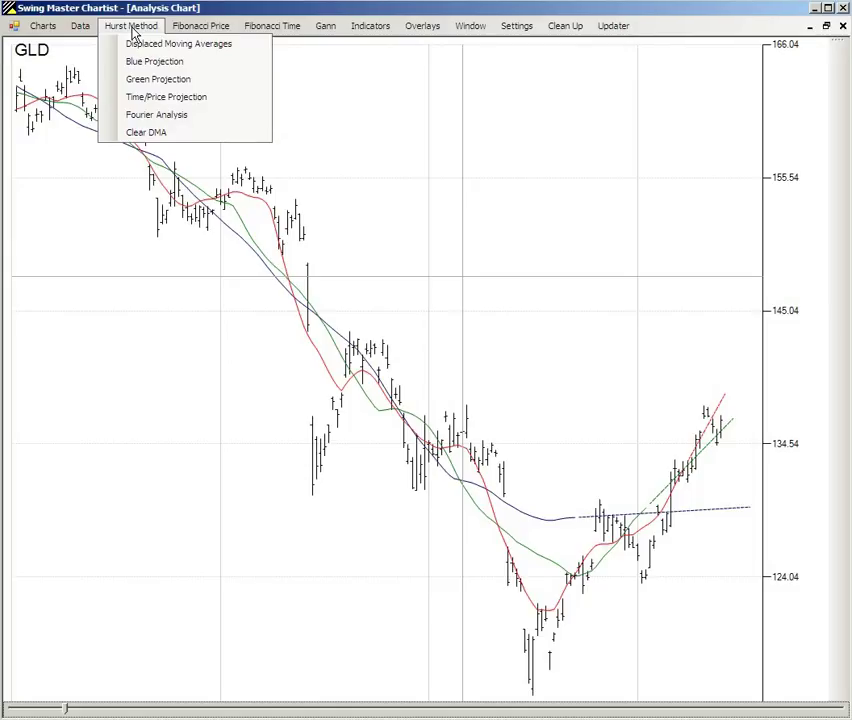
click(169, 81)
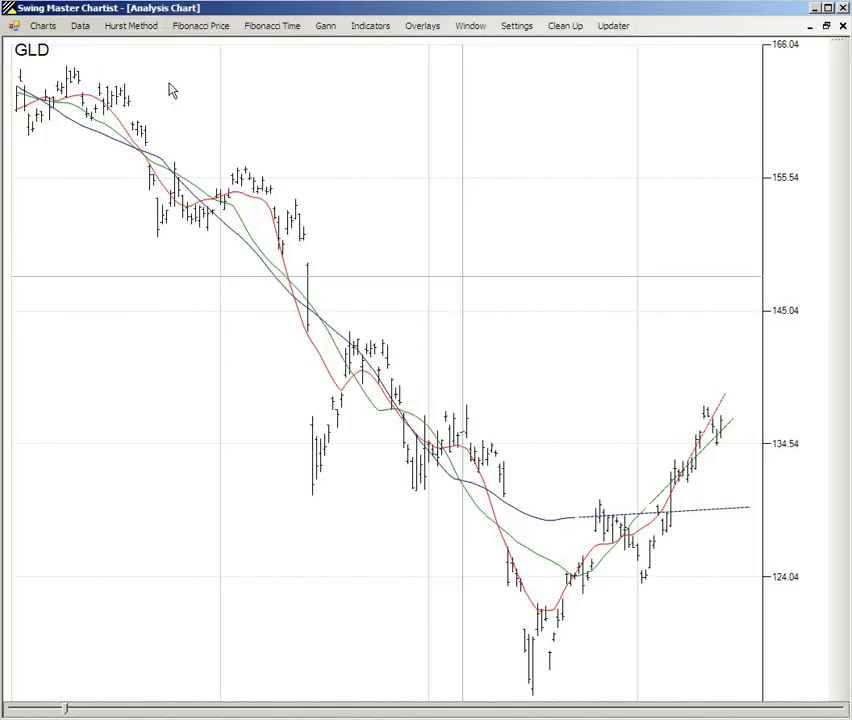
click(642, 579)
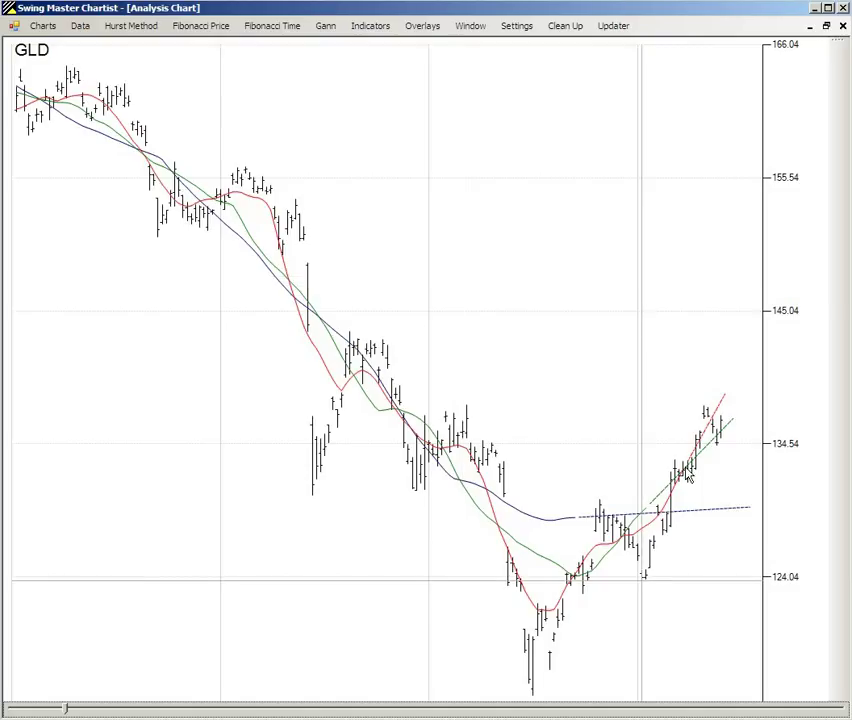
right_click(687, 473)
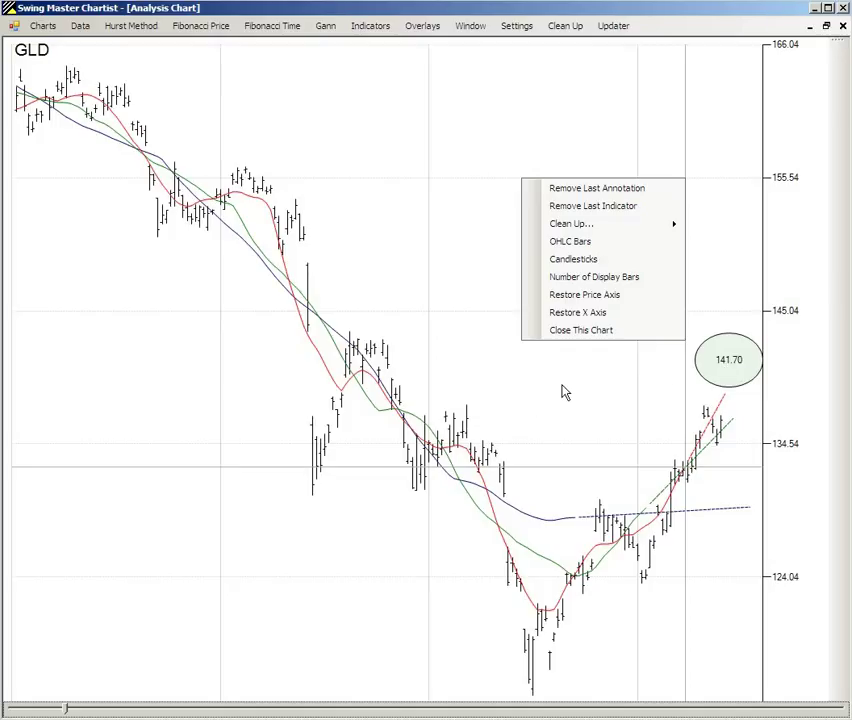
click(707, 419)
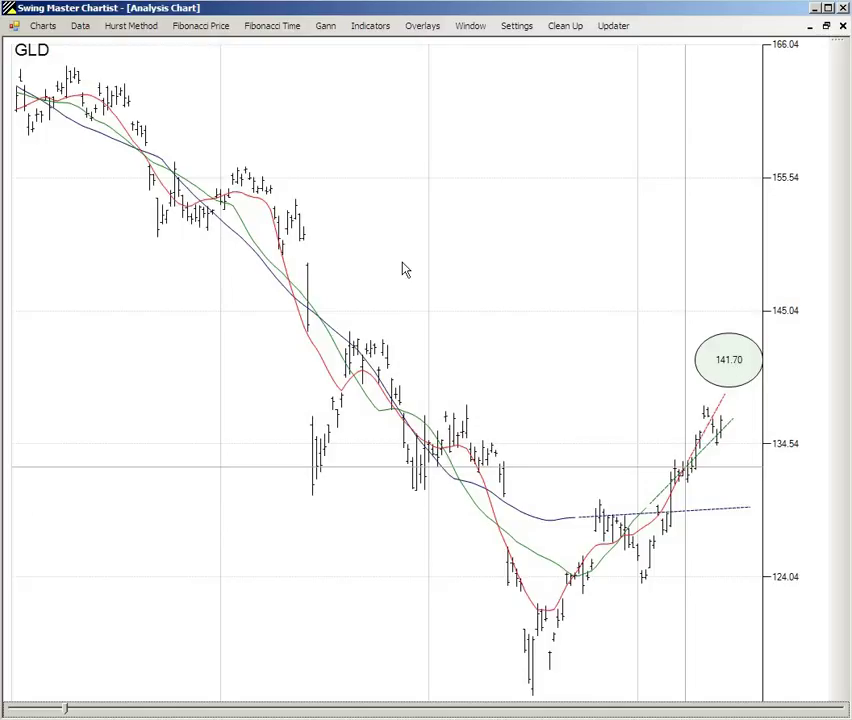
Place a yellow time/price target circle at 141.89 on August 30 2013.
click(138, 26)
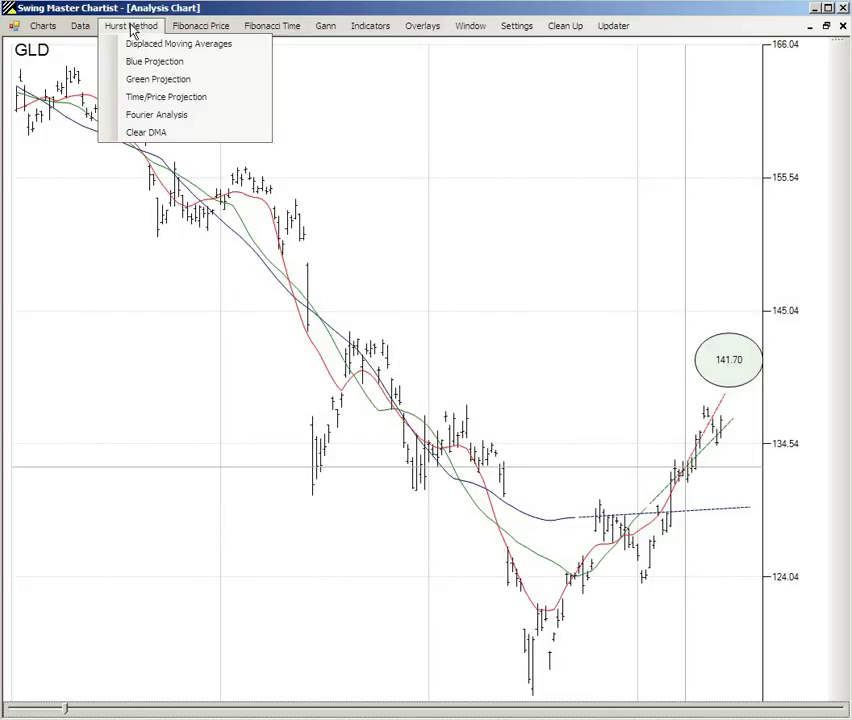
click(157, 99)
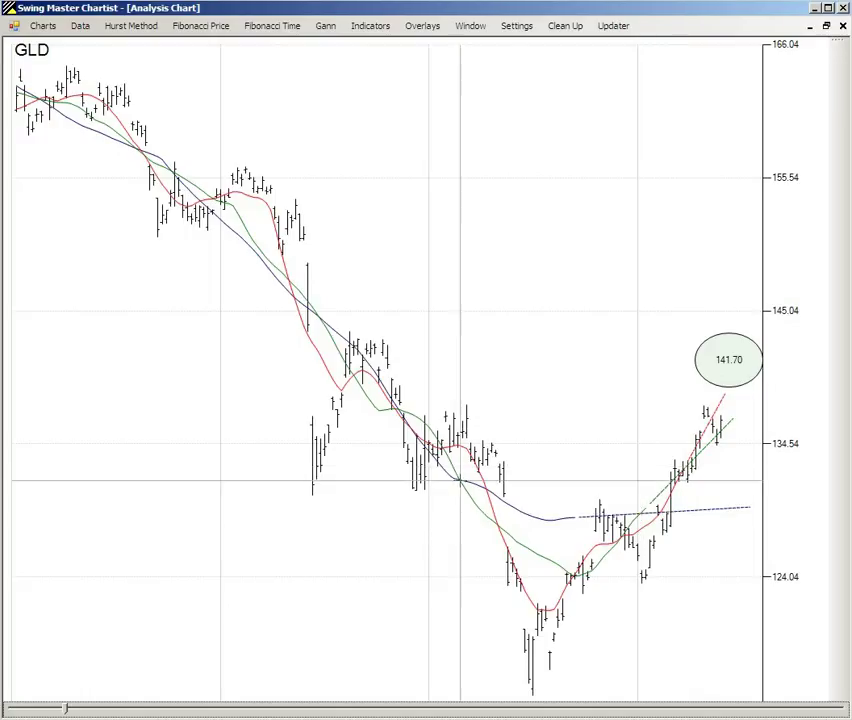
right_click(532, 682)
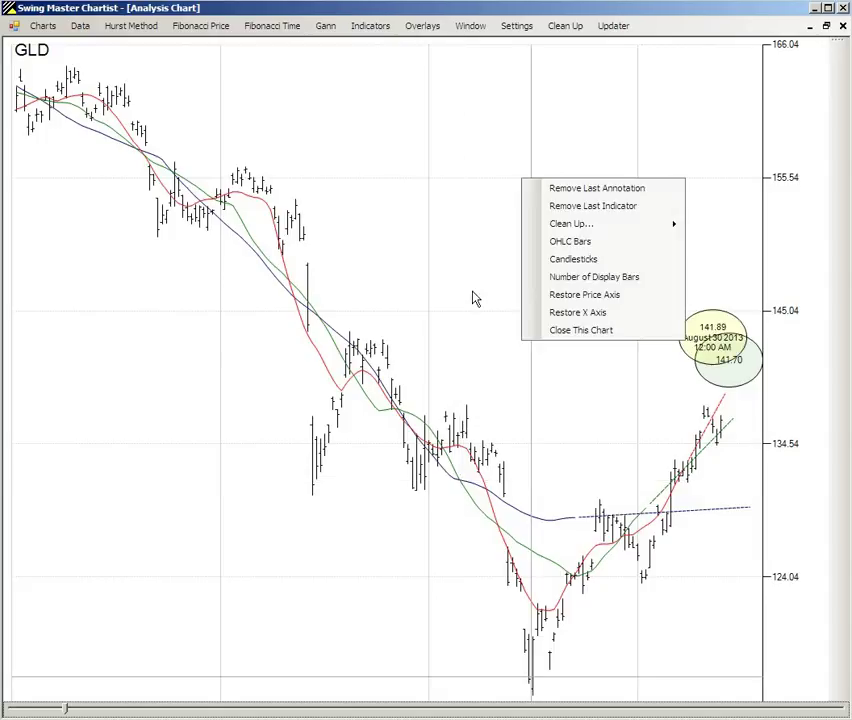
click(455, 248)
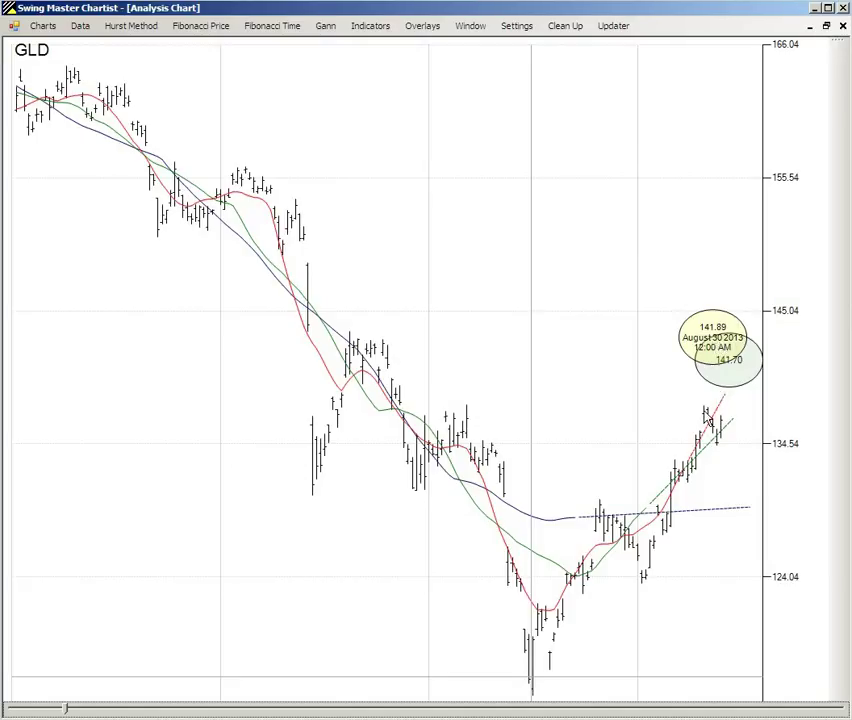
mouse_move(708, 420)
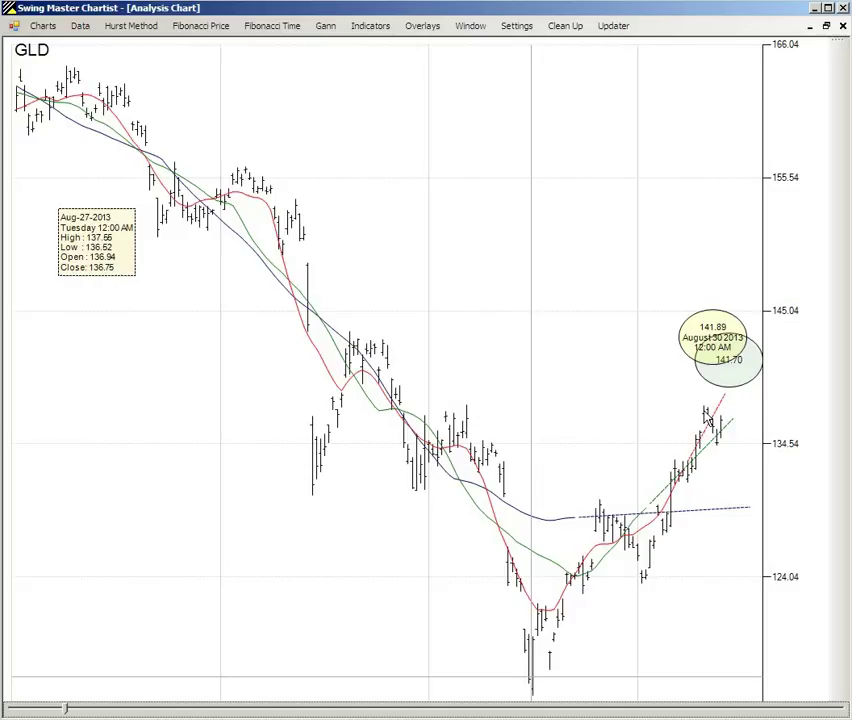